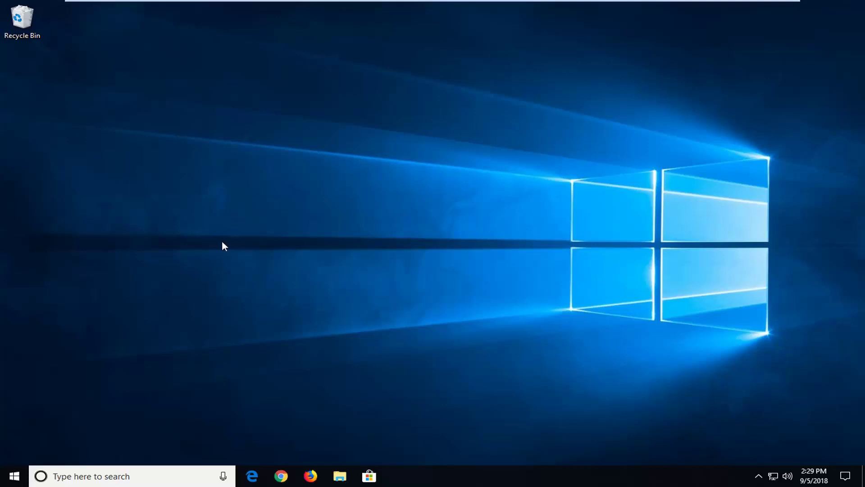
- Search the Start menu for 'security settings' and open Internet Properties on its Security tab
left_click(14, 477)
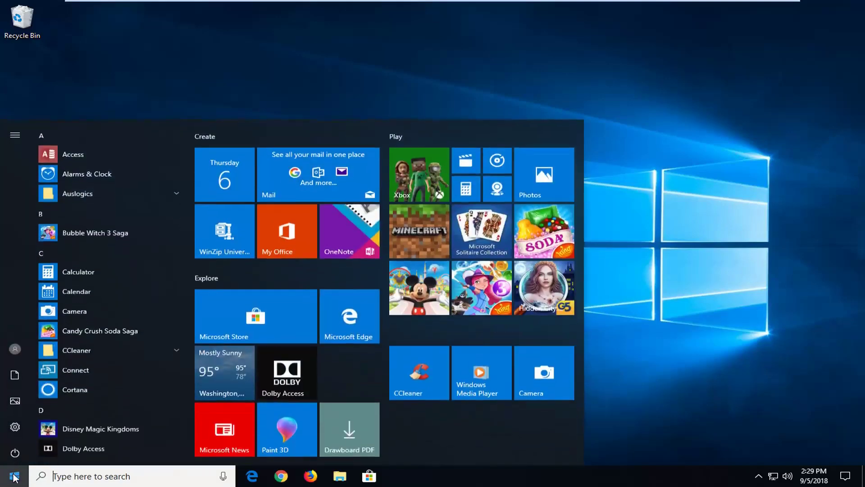
type("secur")
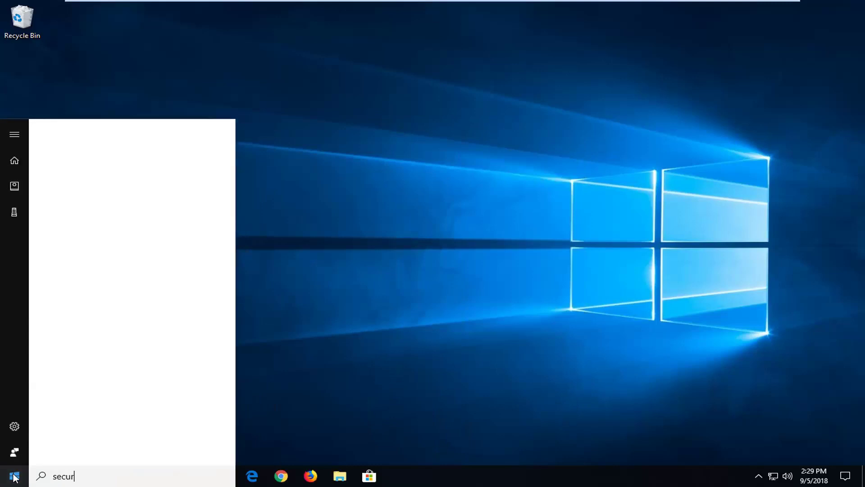
type("ity settings")
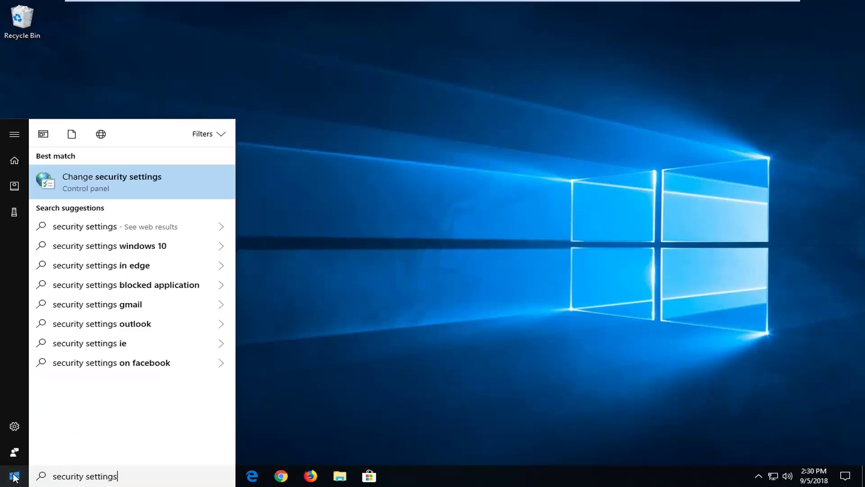
left_click(122, 187)
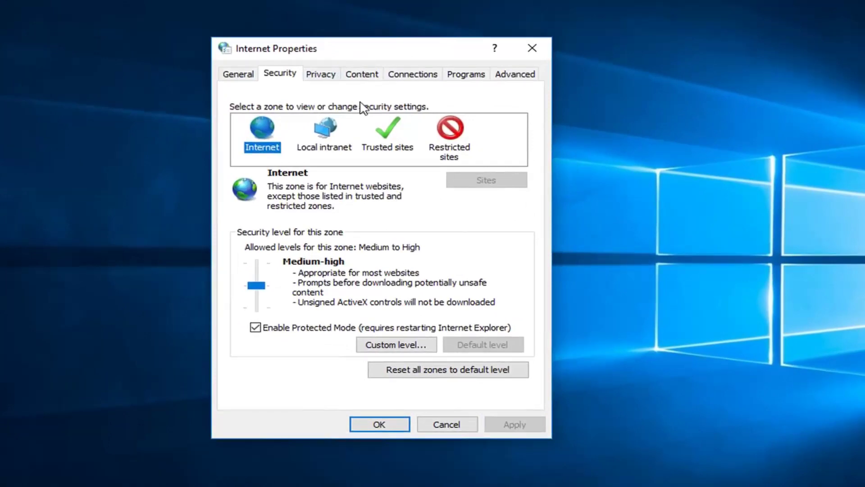
- Review the Internet zone's custom security settings down to Downloads, then confirm and close Internet Properties
left_click(398, 351)
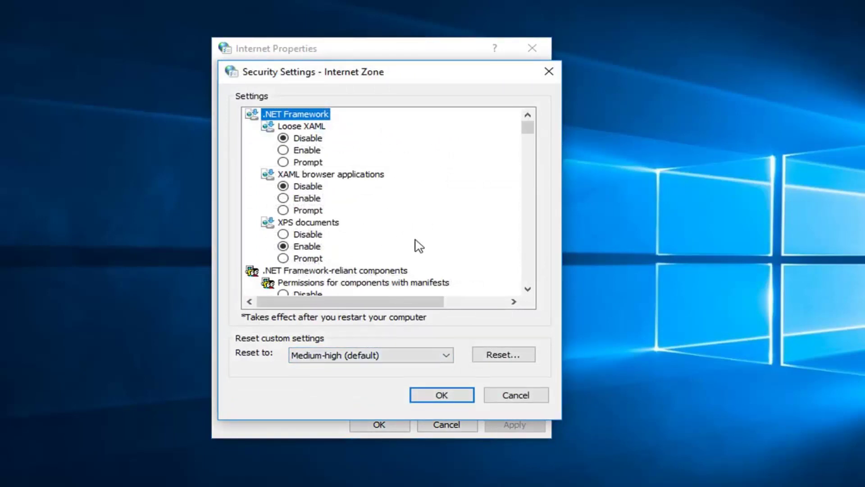
scroll(347, 248, "down", 4)
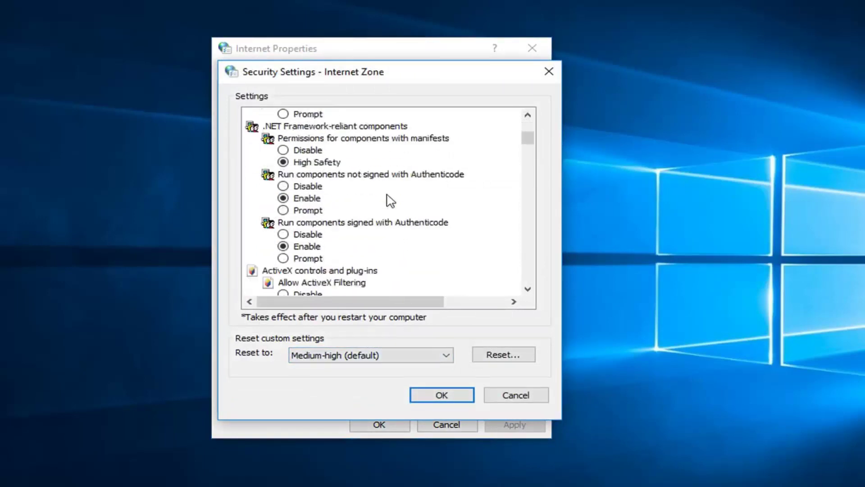
scroll(386, 198, "down", 2)
scroll(277, 136, "down", 15)
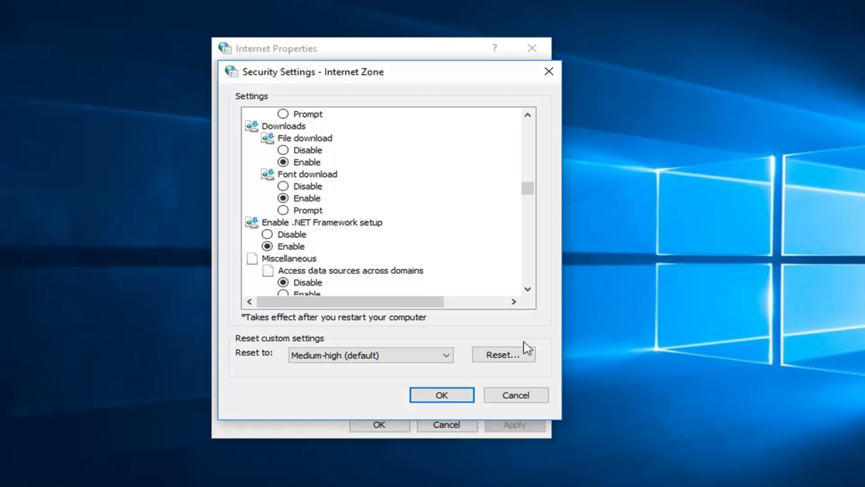
scroll(308, 260, "down", 1)
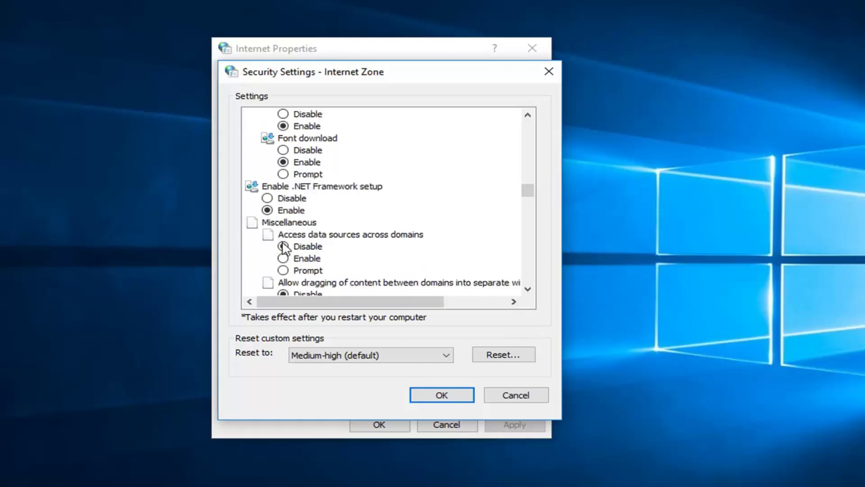
scroll(283, 247, "down", 1)
scroll(289, 281, "down", 5)
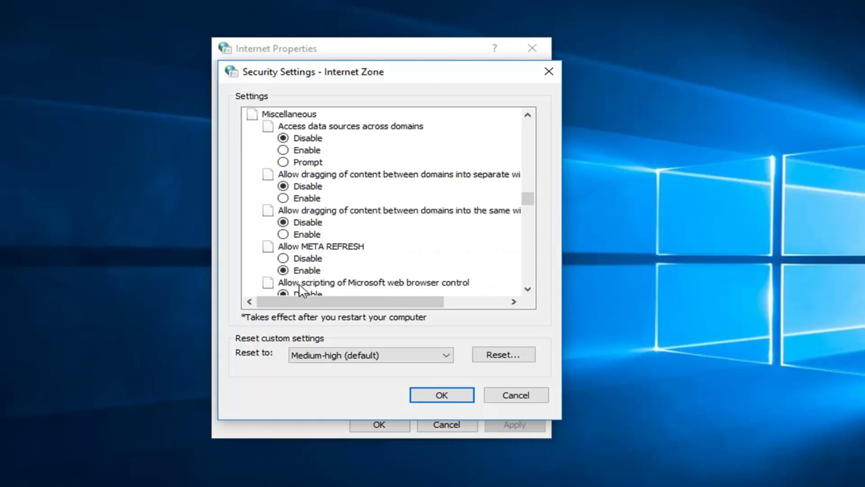
scroll(305, 283, "down", 3)
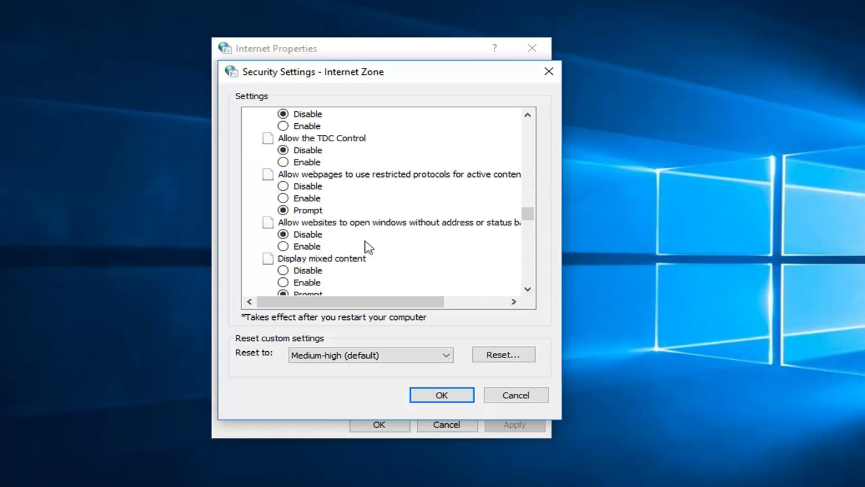
scroll(367, 247, "down", 2)
scroll(368, 250, "down", 6)
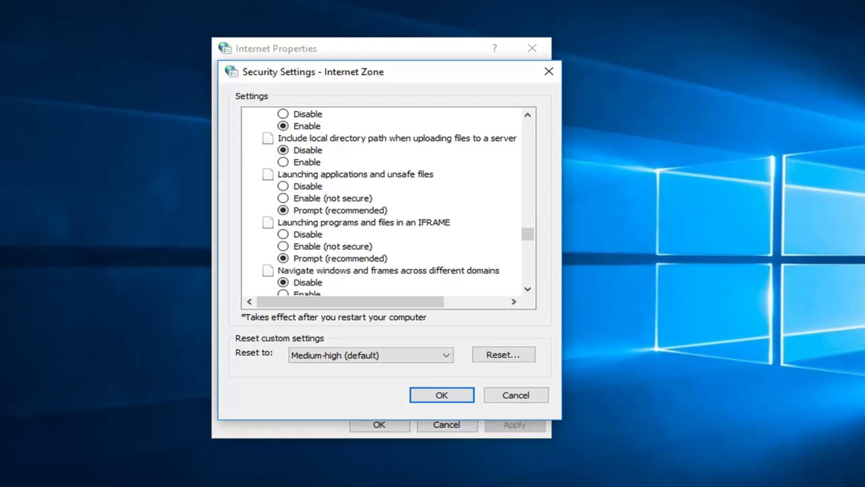
left_click(438, 399)
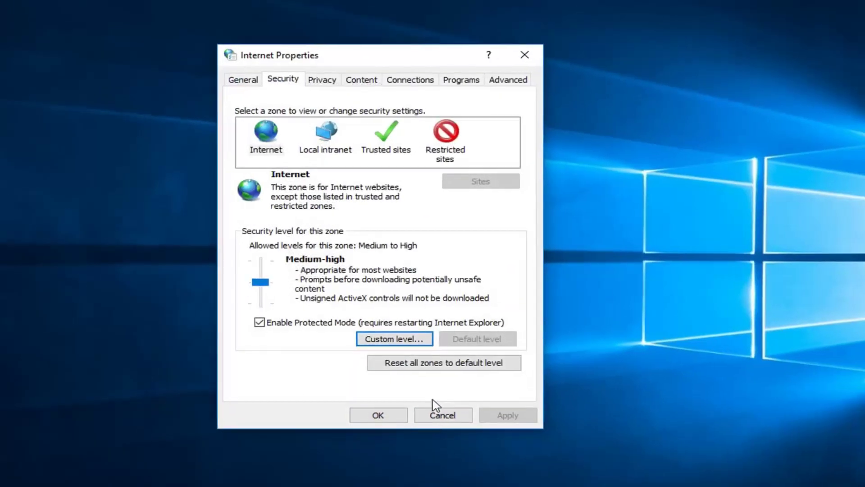
left_click(382, 415)
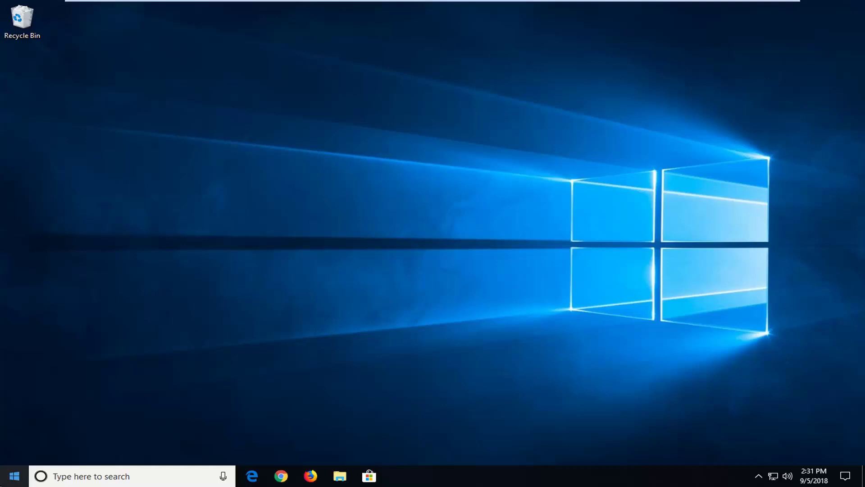
- Search the Start menu for 'regedit' and run Registry Editor as administrator
left_click(7, 484)
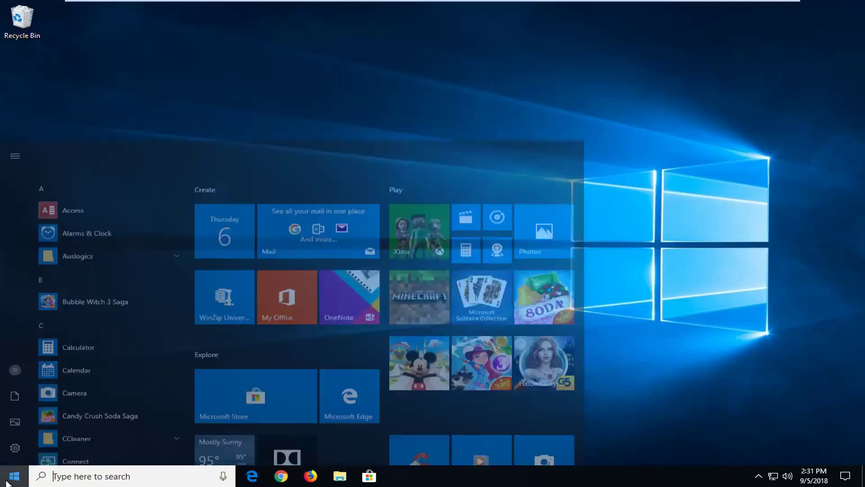
type("regedit")
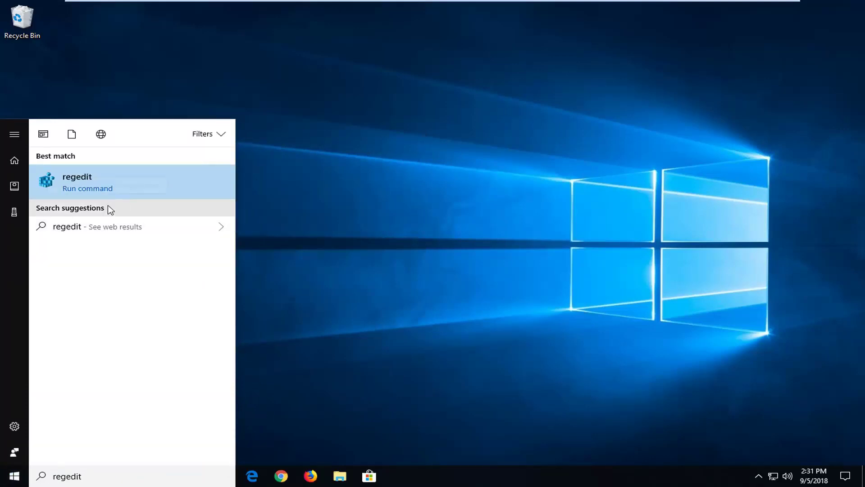
right_click(149, 185)
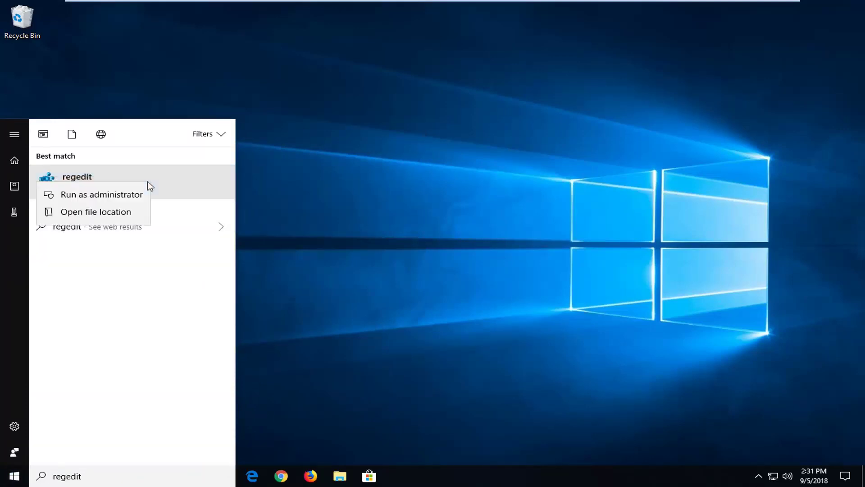
left_click(101, 197)
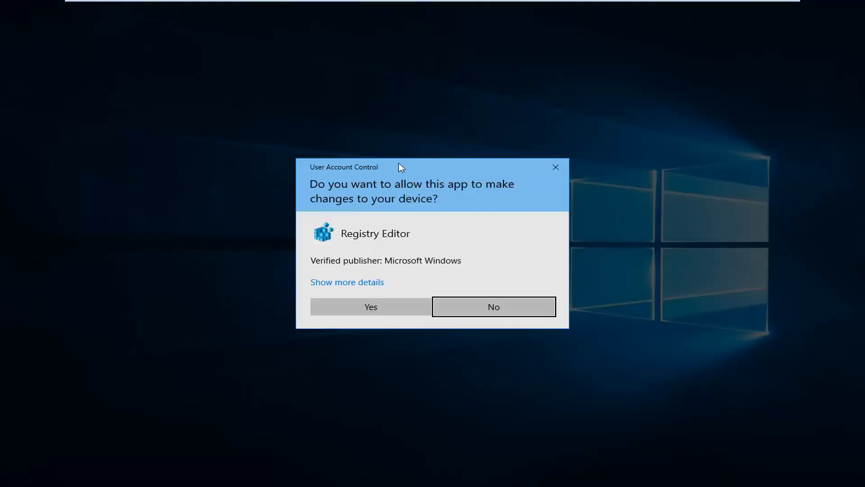
- Allow Registry Editor through User Account Control and collapse the tree back to HKEY_LOCAL_MACHINE
left_click(360, 309)
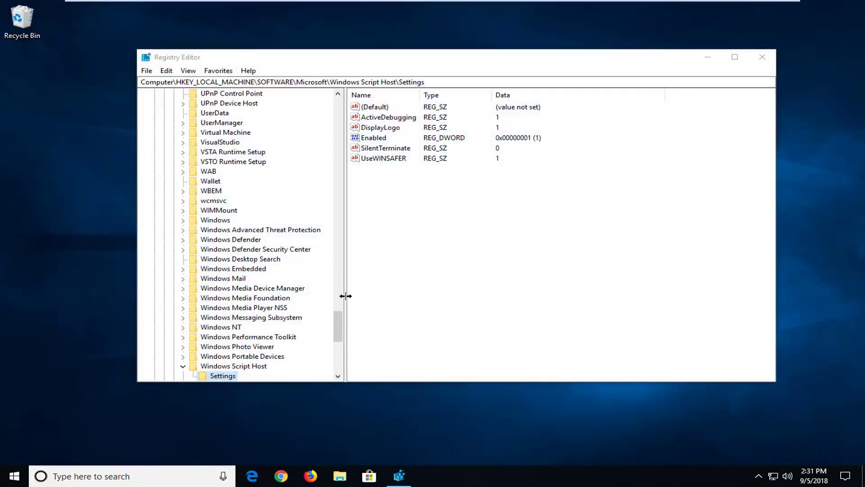
scroll(293, 261, "up", 20)
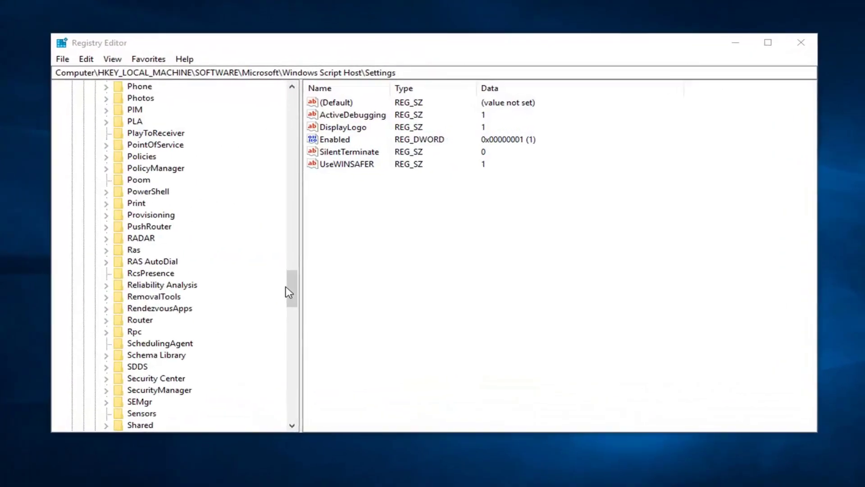
left_click_drag(289, 292, 293, 103)
left_click(95, 261)
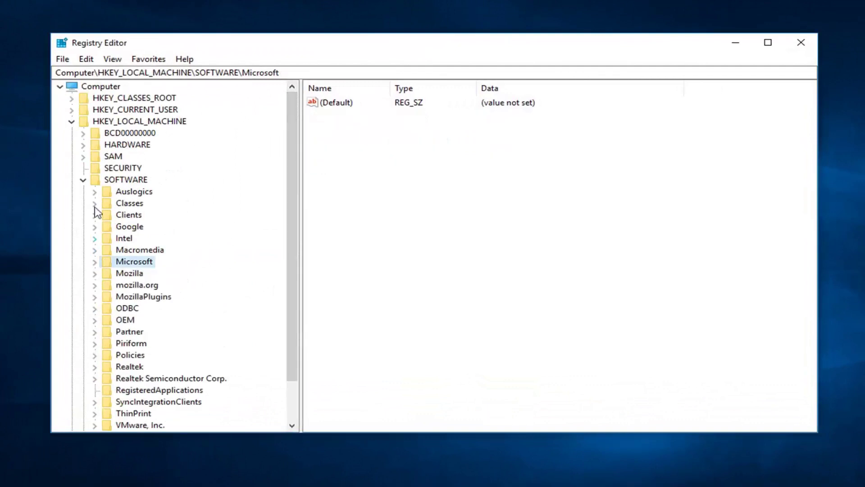
left_click(83, 179)
left_click(83, 122)
left_click(71, 122)
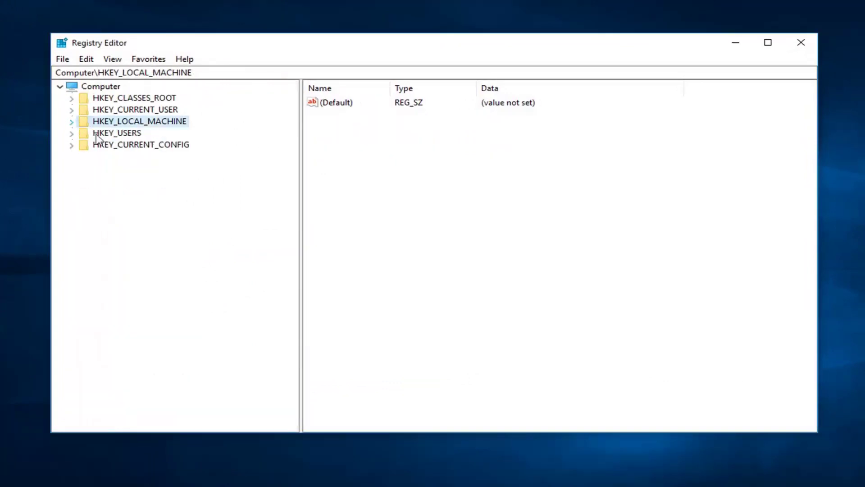
- Start exporting the HKEY_LOCAL_MACHINE branch as a backup, then cancel the export
left_click(63, 61)
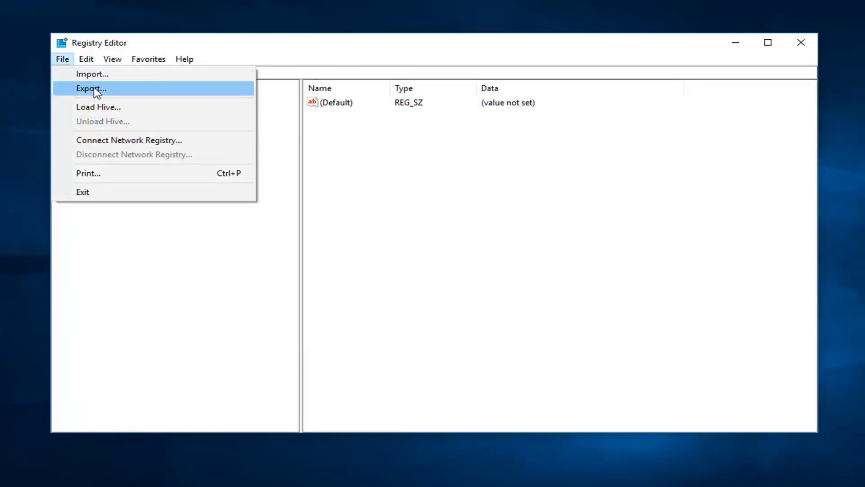
left_click(148, 90)
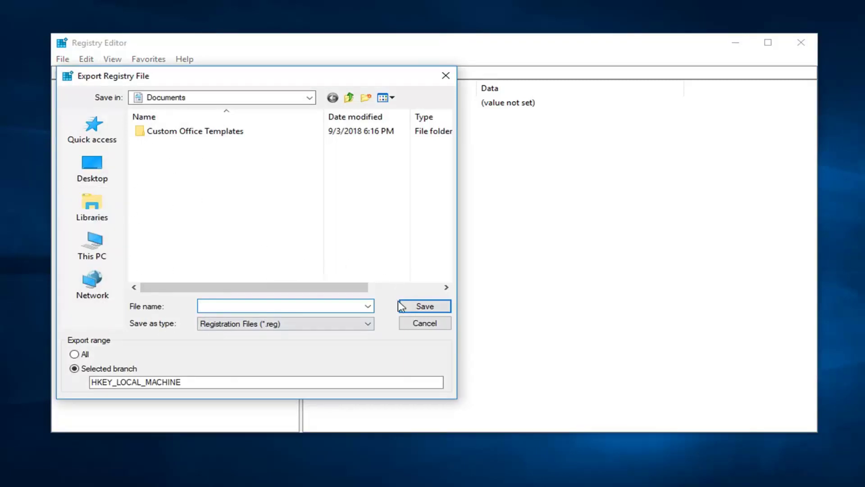
left_click(446, 76)
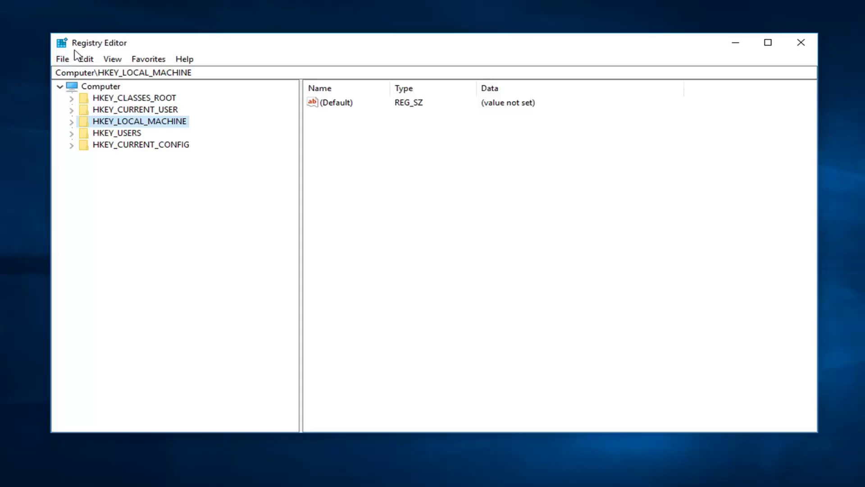
- Open Import Registry File, browse to the Desktop, and cancel without importing anything
left_click(64, 58)
left_click(97, 74)
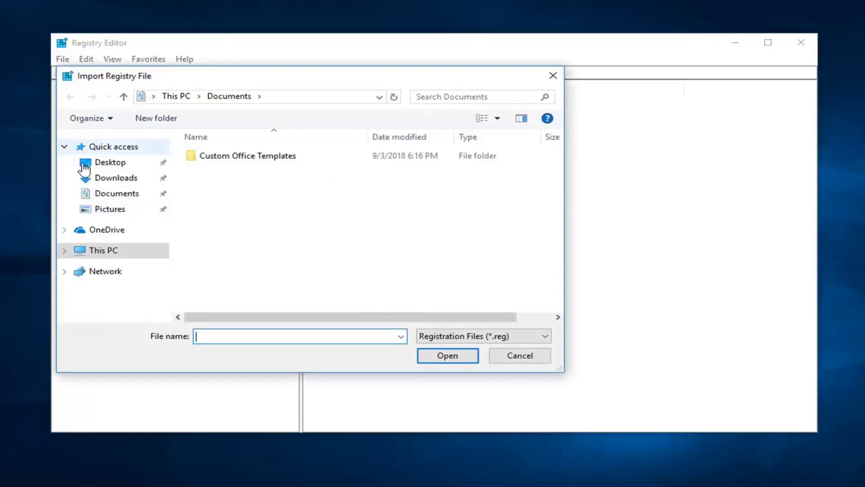
left_click(104, 163)
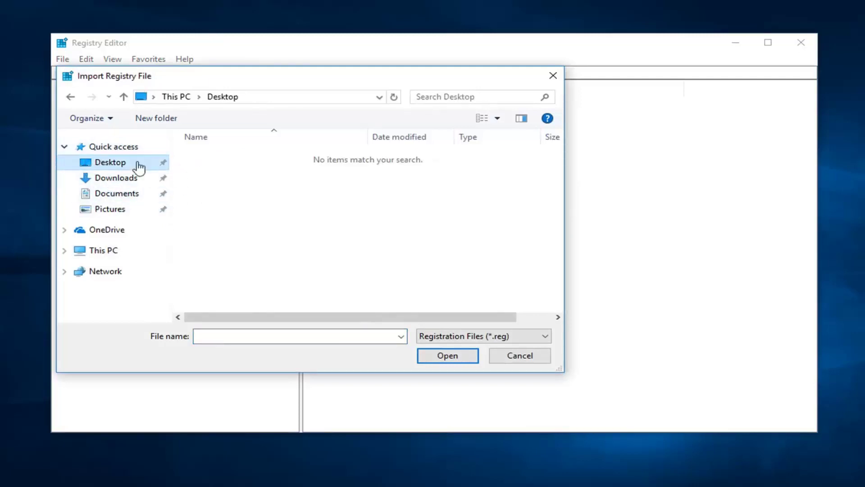
left_click(517, 357)
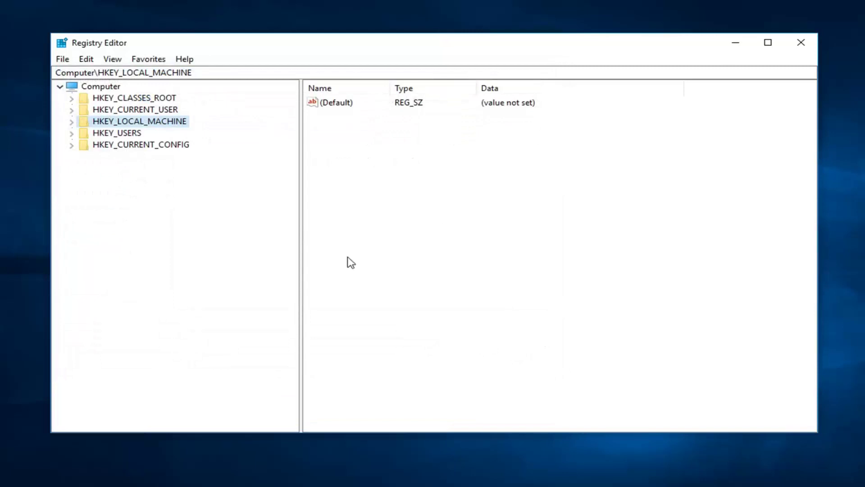
- Expand HKEY_CURRENT_USER\SOFTWARE\Microsoft\Windows\CurrentVersion and select its Policies key
left_click(134, 111)
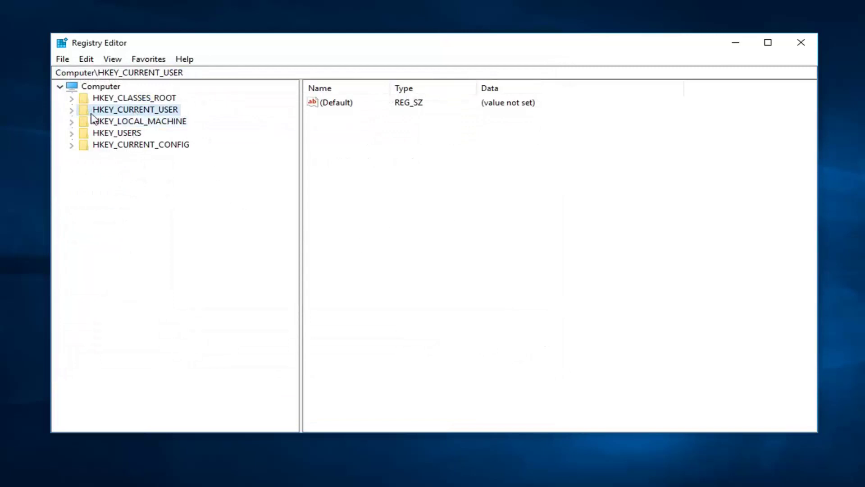
double_click(115, 111)
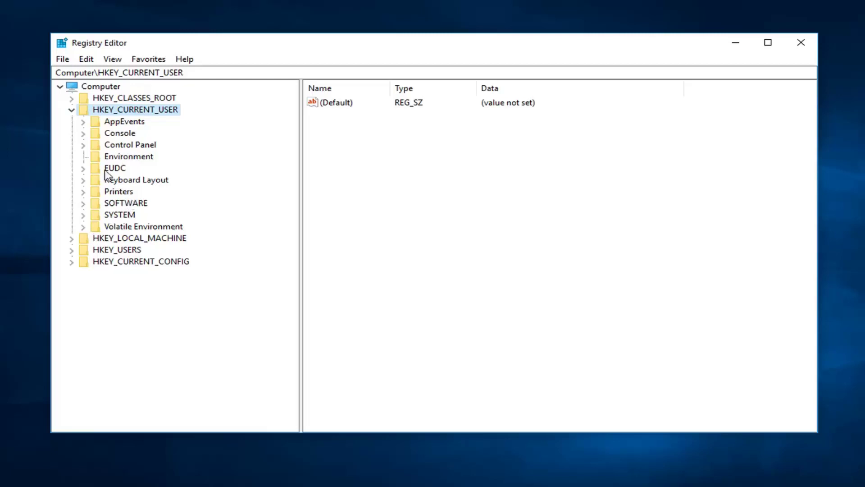
left_click(112, 205)
double_click(101, 205)
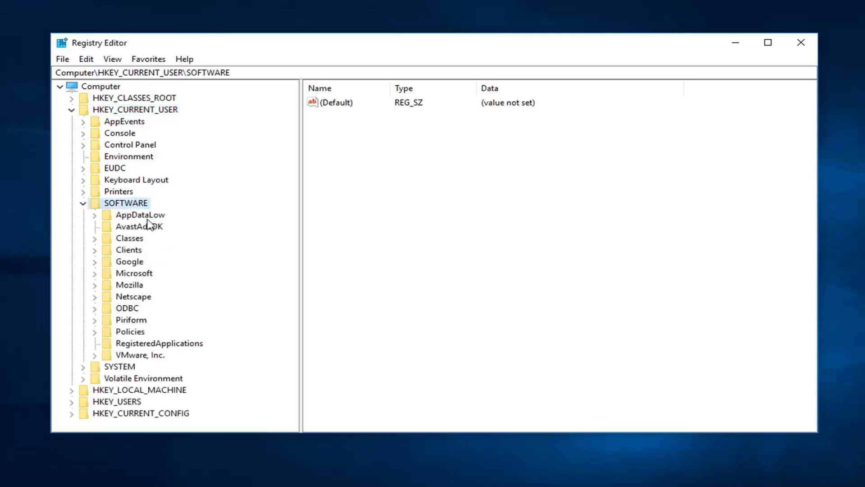
left_click(127, 276)
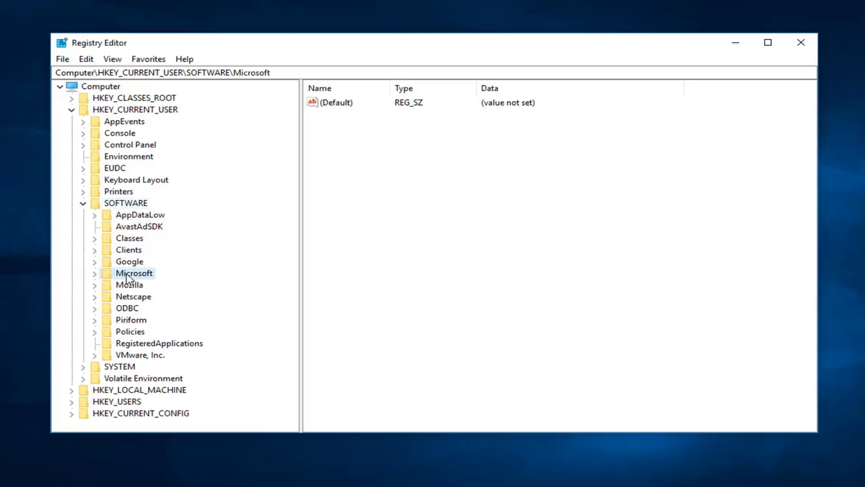
double_click(127, 275)
scroll(129, 260, "down", 15)
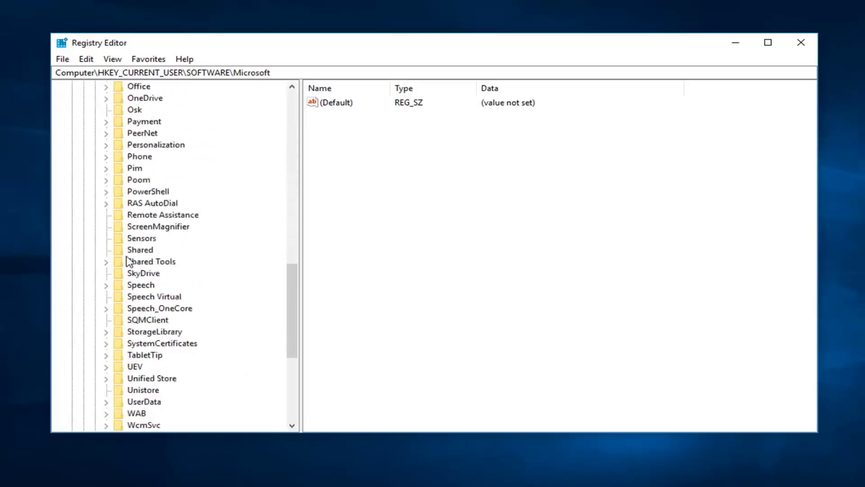
double_click(135, 309)
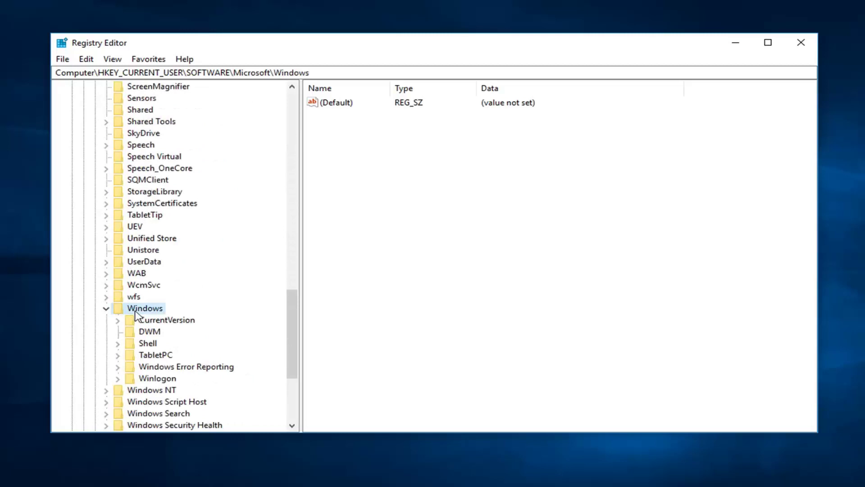
scroll(135, 309, "down", 1)
double_click(167, 285)
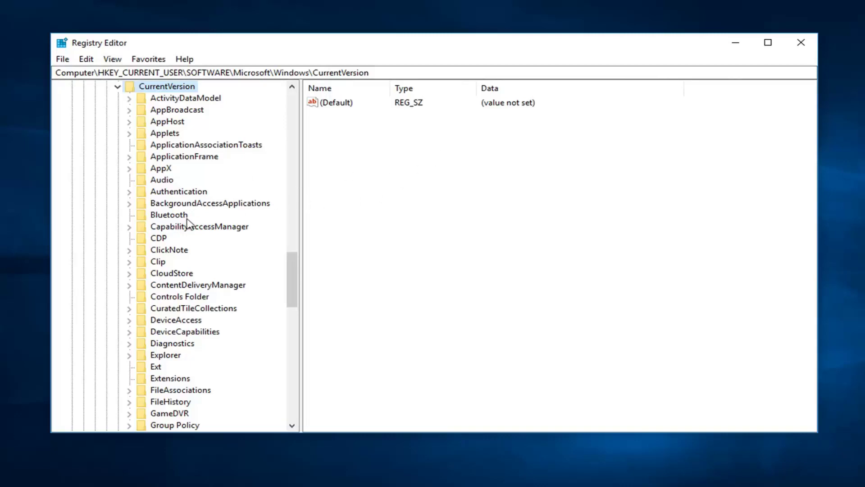
scroll(155, 230, "down", 8)
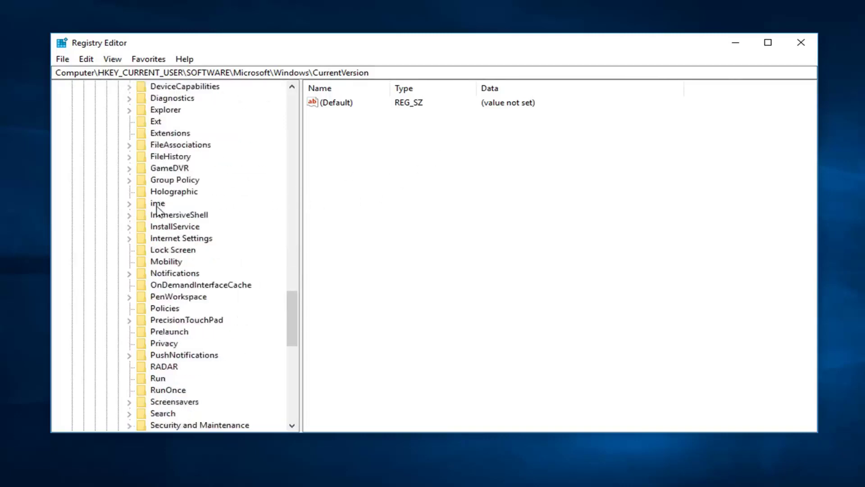
left_click(165, 276)
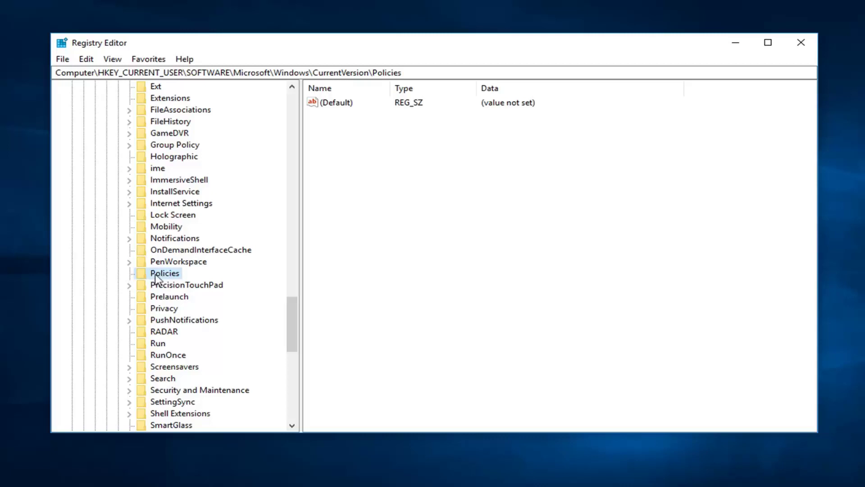
- Add a new subkey named Attachments under the Policies key
right_click(157, 275)
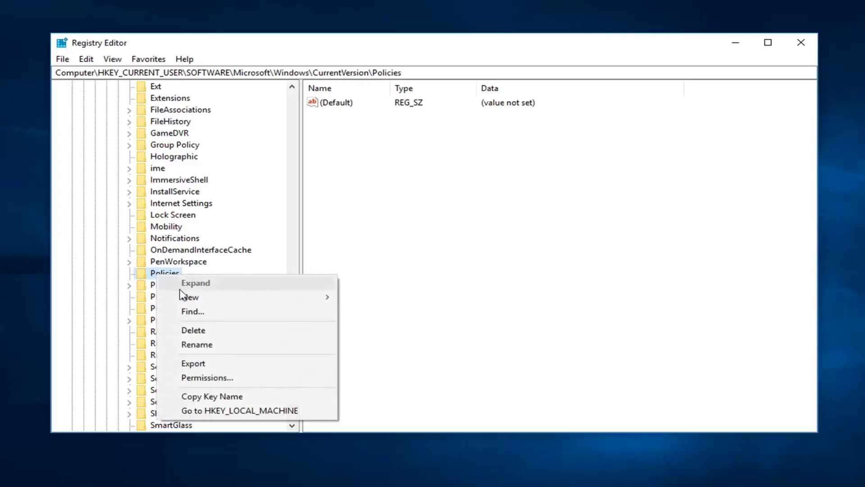
mouse_move(186, 297)
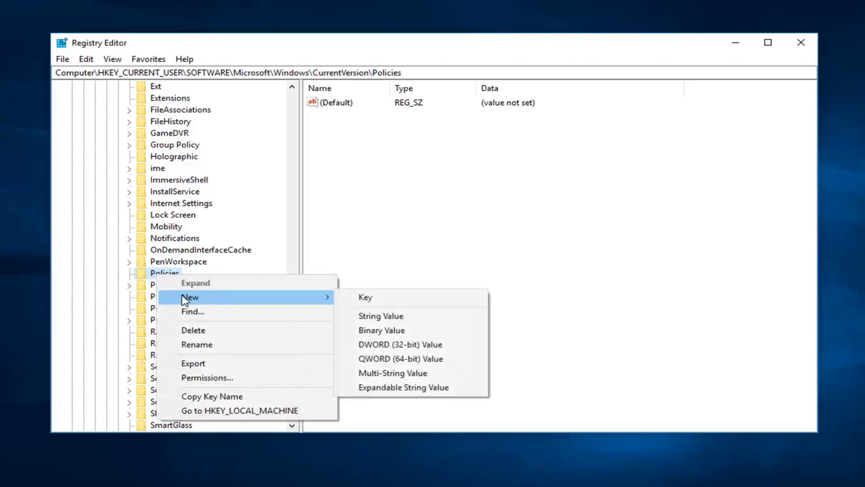
left_click(368, 298)
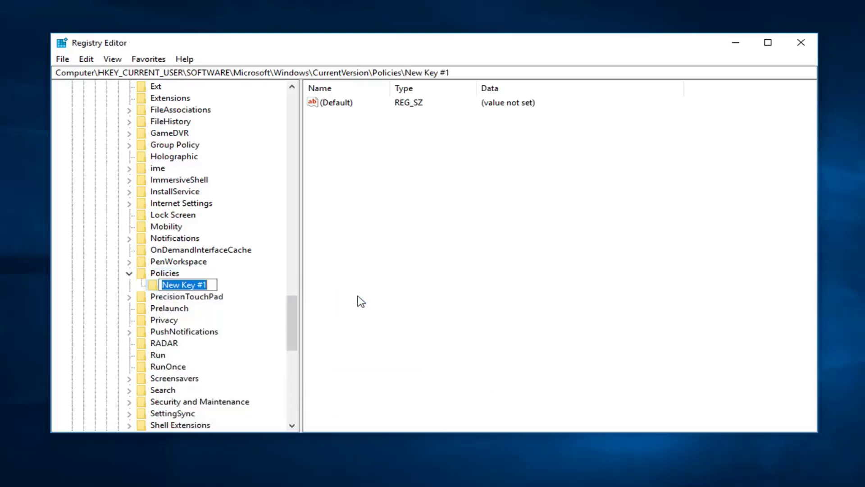
type("Att")
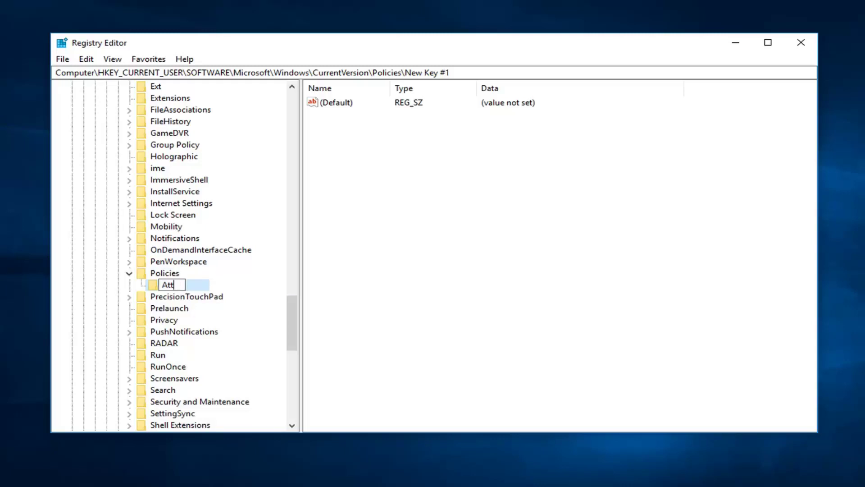
type("achments")
key("Return")
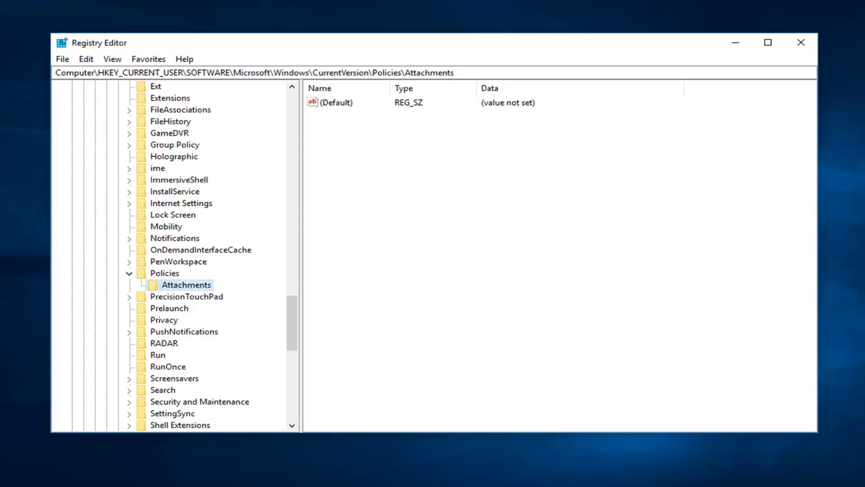
- Create a DWORD (32-bit) value named ScanWithAntivirus in the Attachments key
left_click(587, 193)
right_click(349, 126)
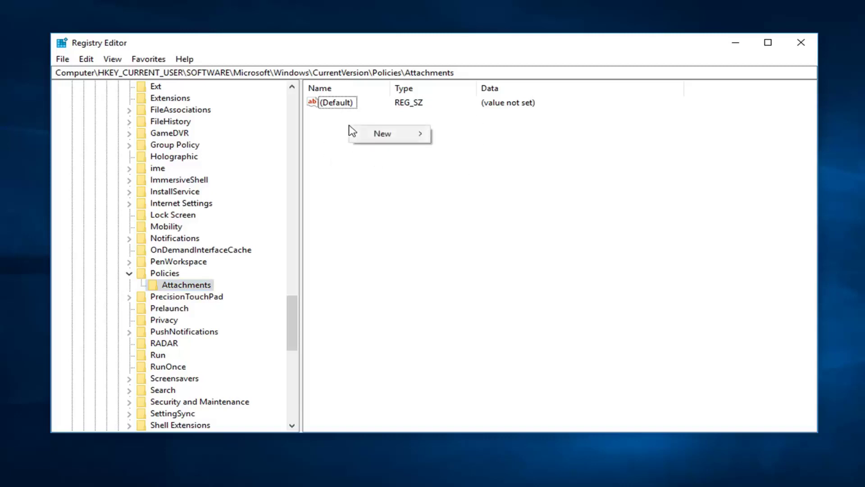
mouse_move(375, 132)
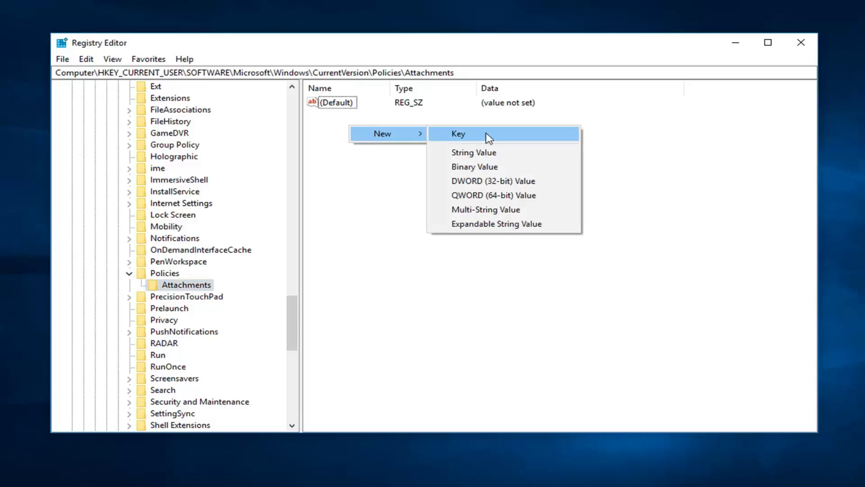
left_click(534, 182)
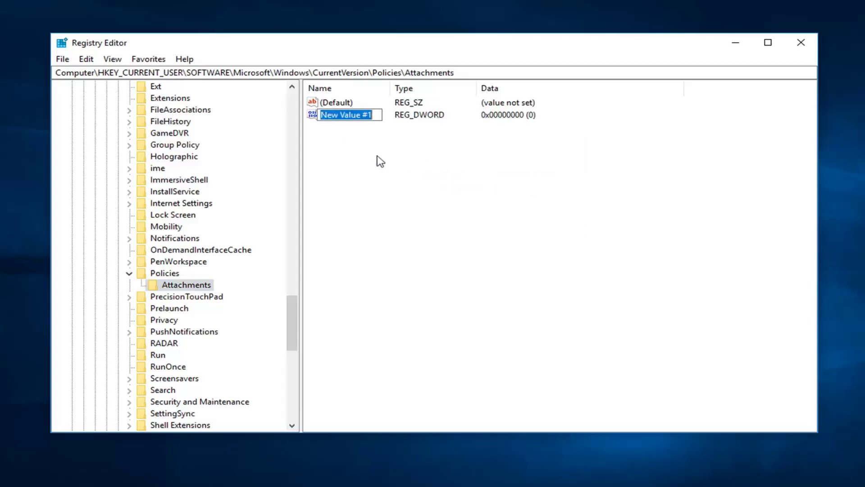
type("S")
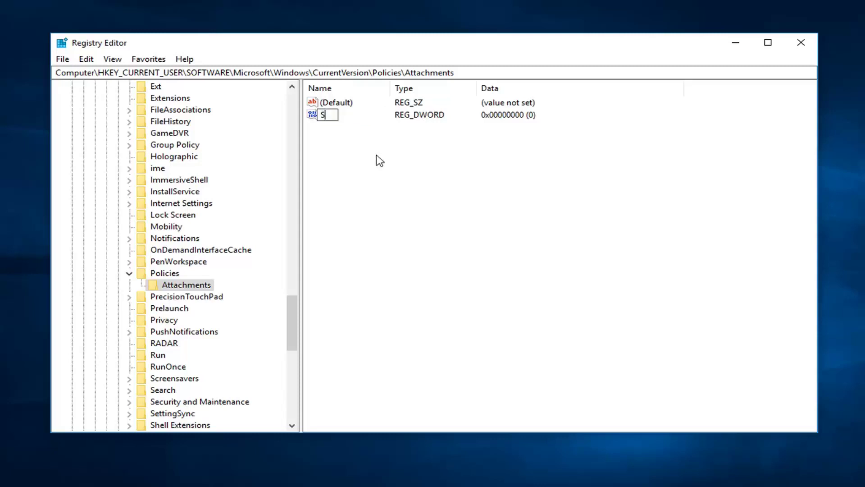
type("canWithAntivirus")
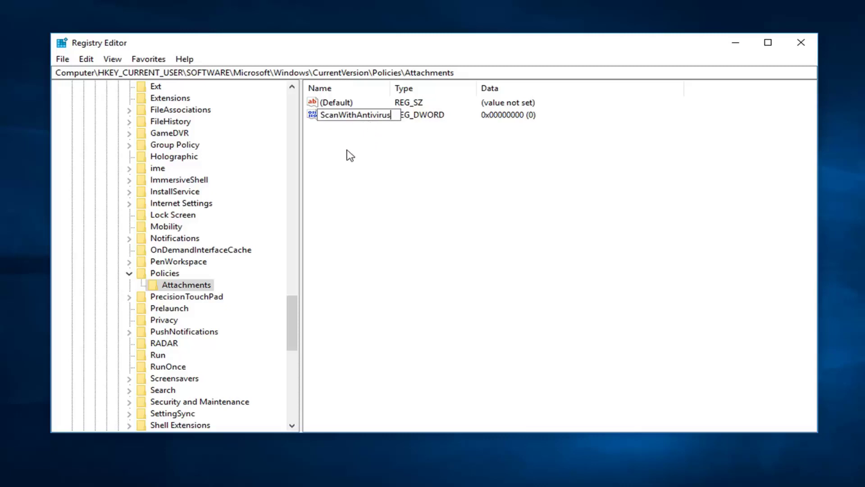
key("Return")
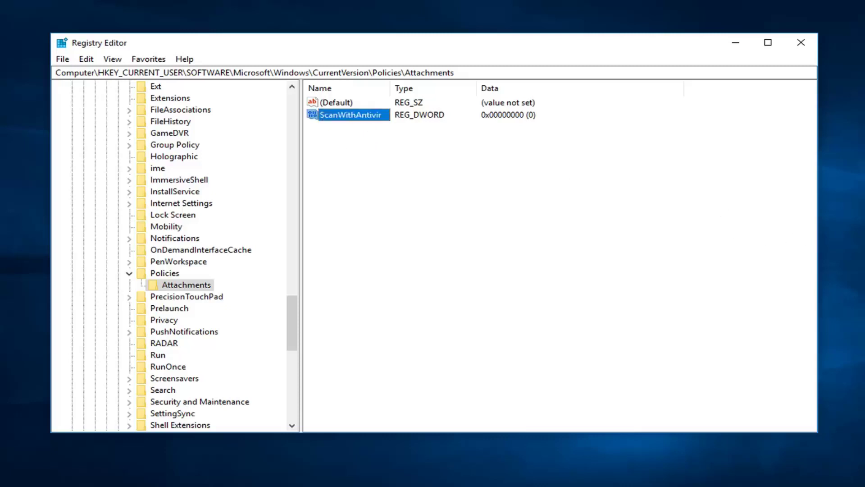
- Change the ScanWithAntivirus value data from 0 to 1
right_click(364, 120)
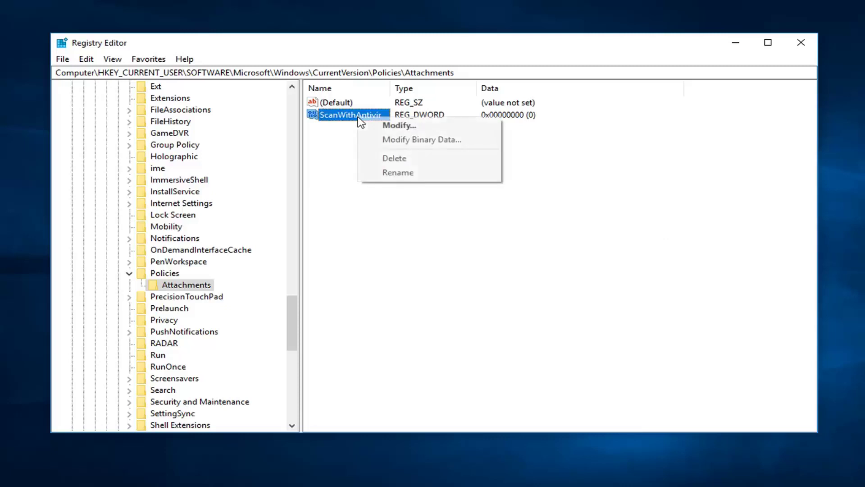
left_click(382, 128)
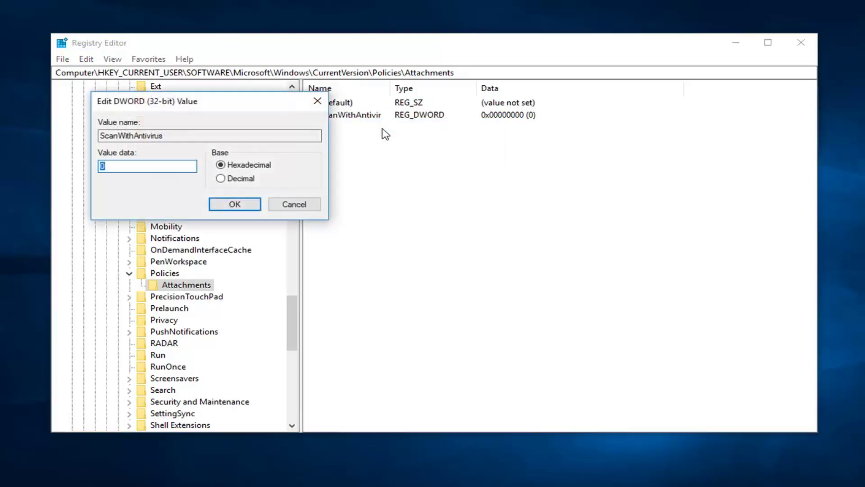
left_click(103, 166)
key("BackSpace")
type("1")
left_click(234, 209)
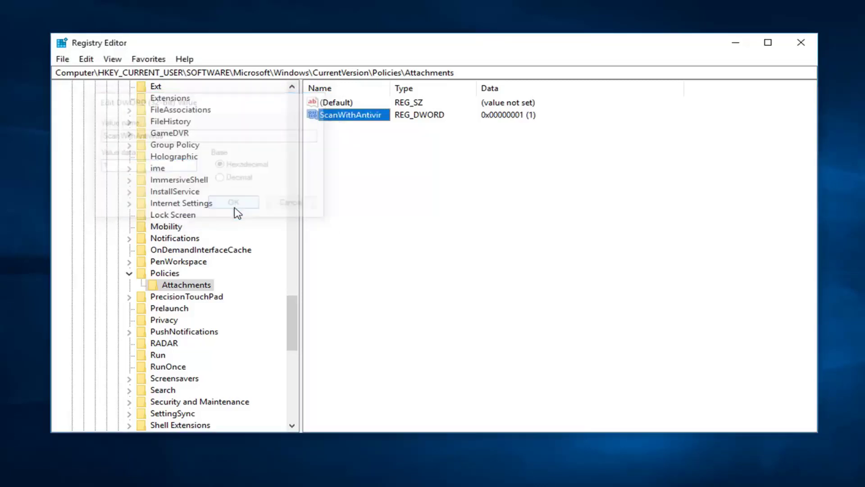